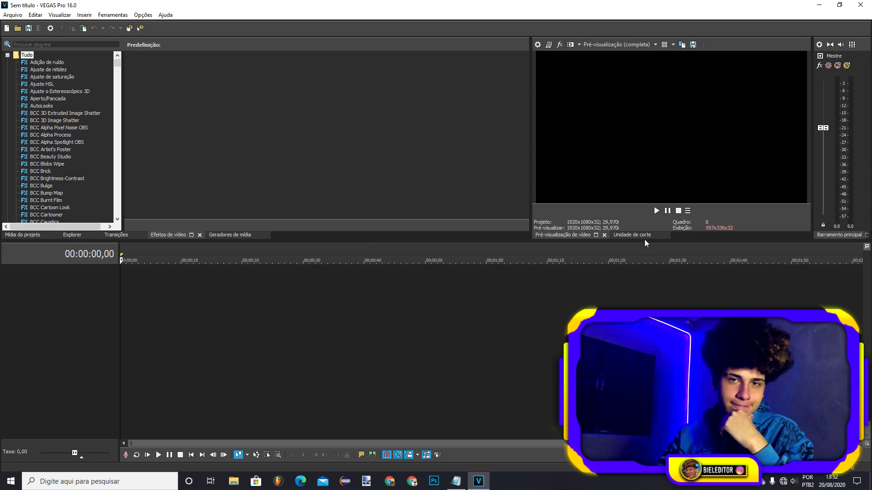
Step: Import the video "como fazer texto se movimentando com o seu corpo sony vegas" from the AGENDADOS folder into the project media
{"action": "left_click", "coordinate": [22, 235]}
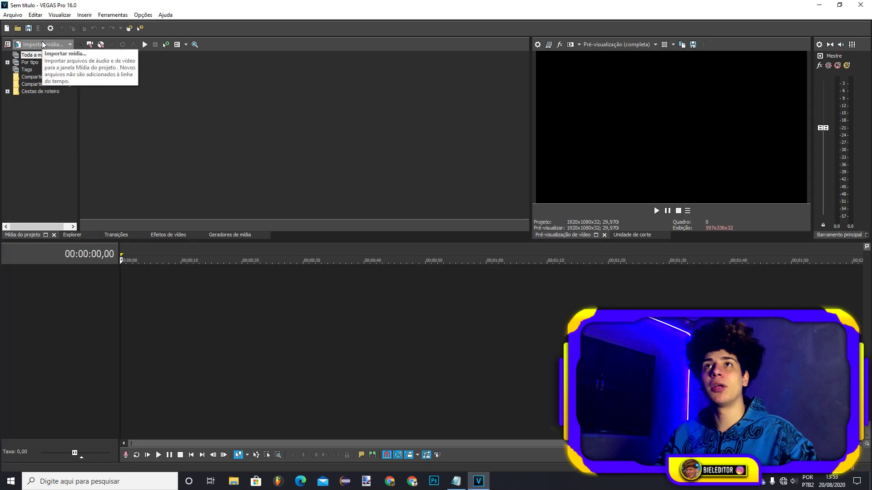
{"action": "left_click", "coordinate": [43, 44]}
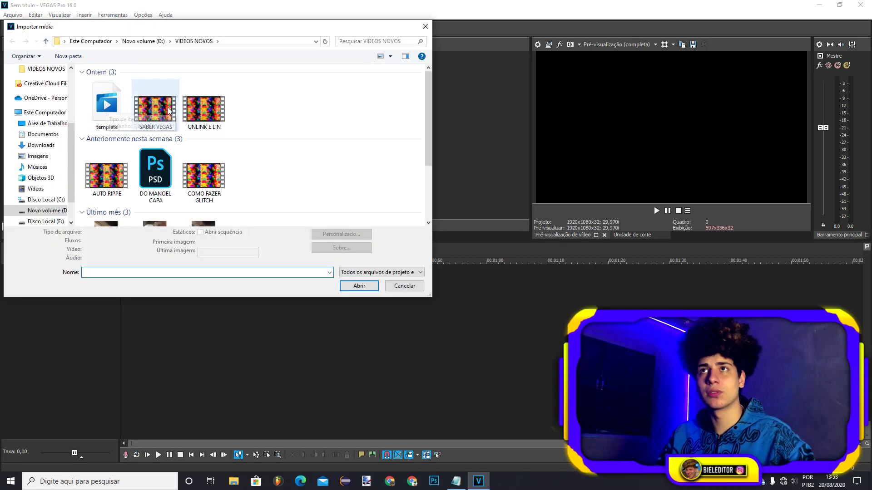
{"action": "scroll", "coordinate": [109, 118], "scroll_direction": "down", "scroll_amount": 3}
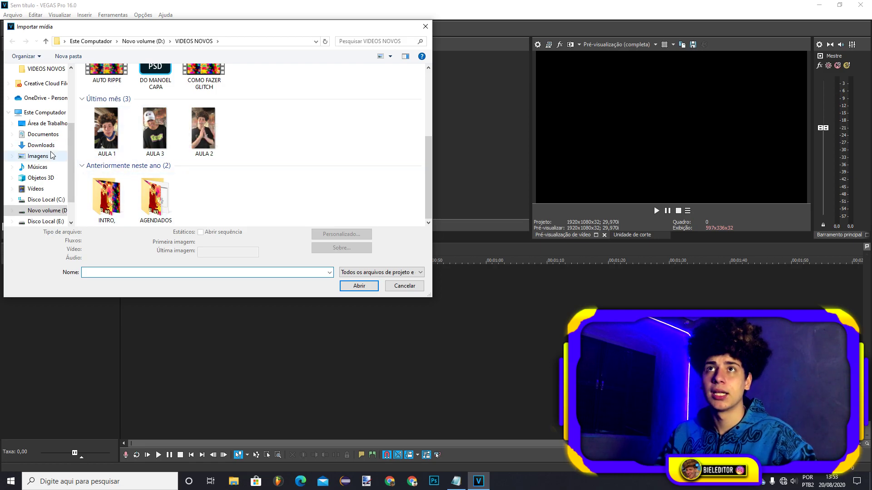
{"action": "scroll", "coordinate": [54, 149], "scroll_direction": "up", "scroll_amount": 1}
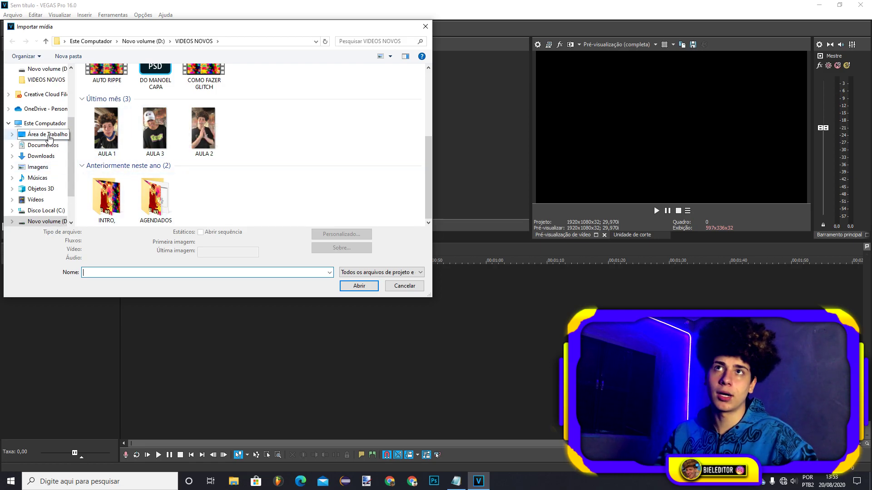
{"action": "left_click", "coordinate": [48, 80]}
{"action": "scroll", "coordinate": [129, 171], "scroll_direction": "down", "scroll_amount": 5}
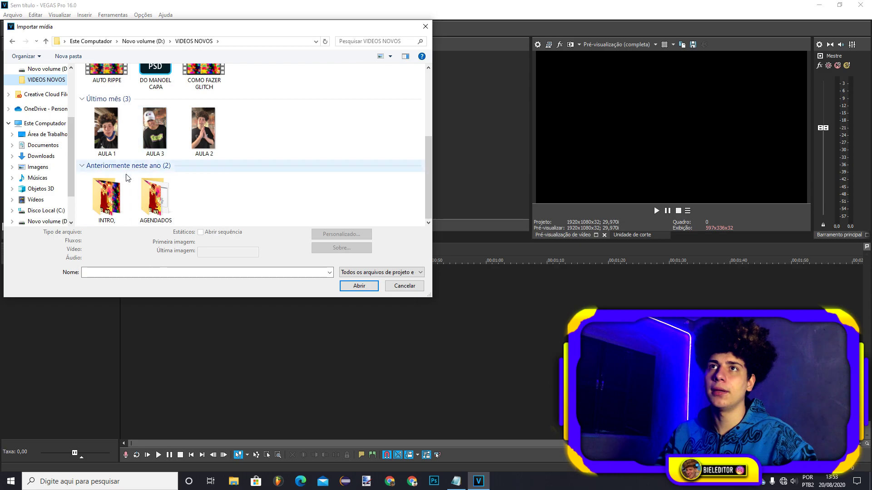
{"action": "double_click", "coordinate": [155, 207]}
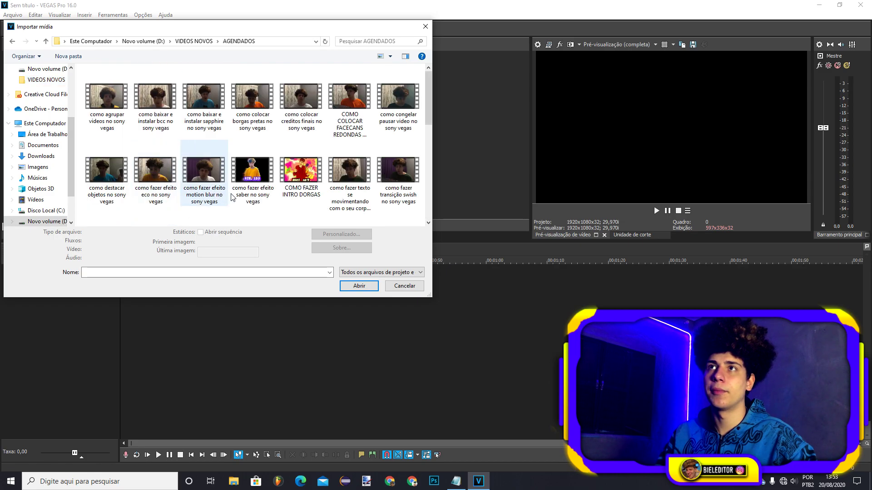
{"action": "left_click", "coordinate": [341, 181]}
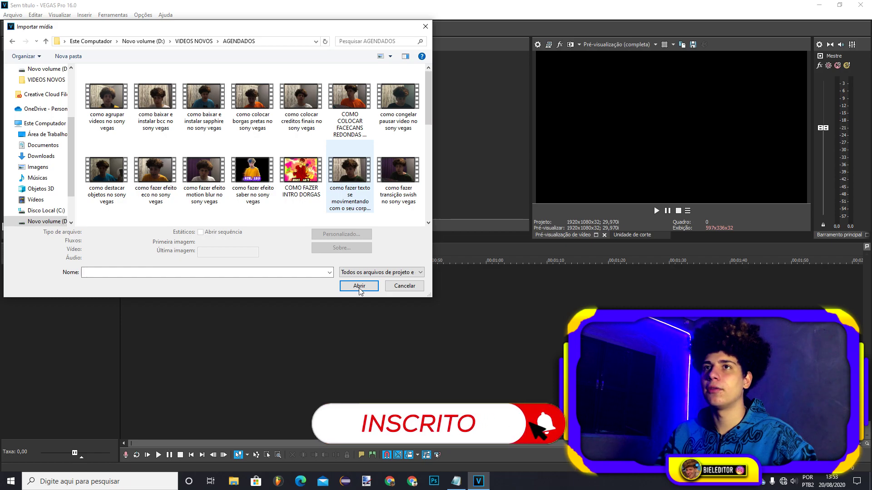
{"action": "left_click", "coordinate": [357, 285]}
Step: Place the imported video at the start of the timeline and match the project video settings to it
{"action": "left_click_drag", "start_coordinate": [84, 284], "coordinate": [86, 283]}
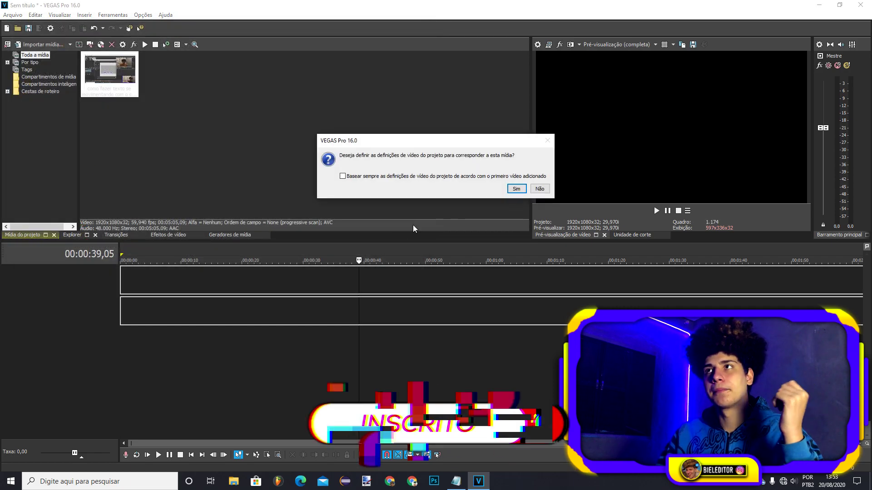
{"action": "left_click", "coordinate": [517, 191]}
{"action": "left_click", "coordinate": [138, 254]}
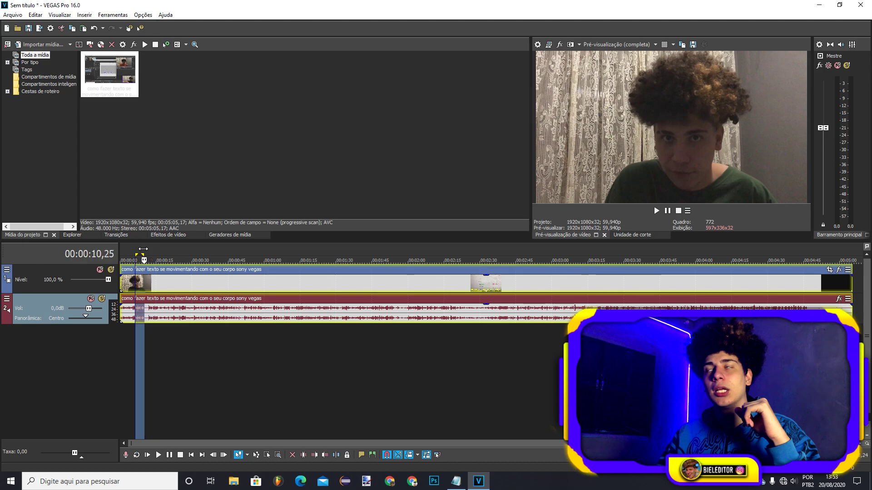
{"action": "left_click", "coordinate": [173, 358]}
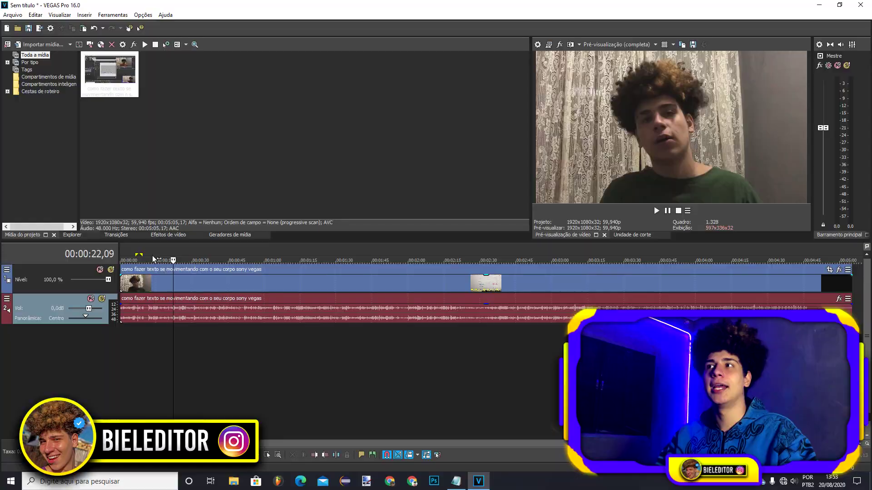
Step: Split the video and its audio at 00:00:09,55 and delete everything after the cut
{"action": "scroll", "coordinate": [323, 363], "scroll_direction": "up", "scroll_amount": 3}
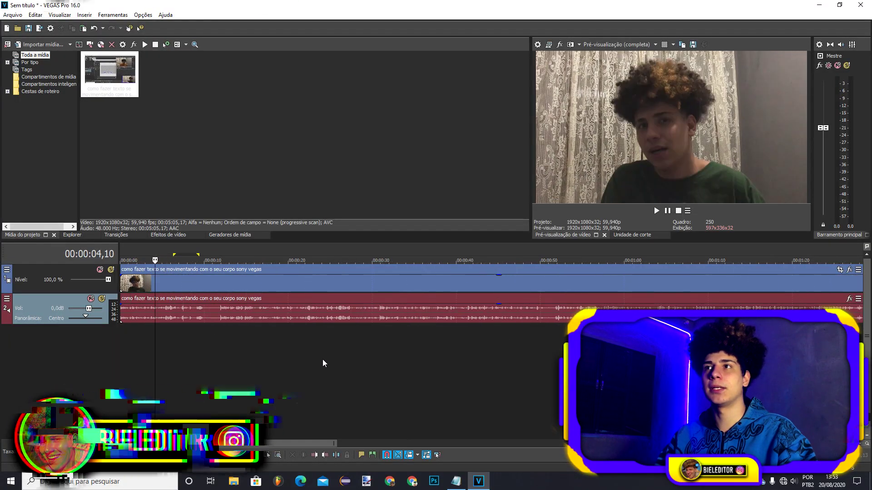
{"action": "left_click", "coordinate": [209, 310]}
{"action": "scroll", "coordinate": [358, 339], "scroll_direction": "up", "scroll_amount": 4}
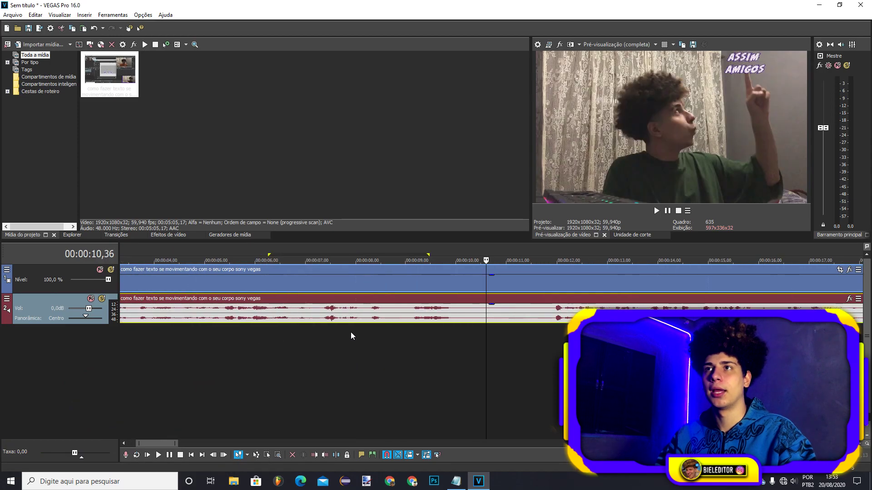
{"action": "left_click", "coordinate": [444, 316]}
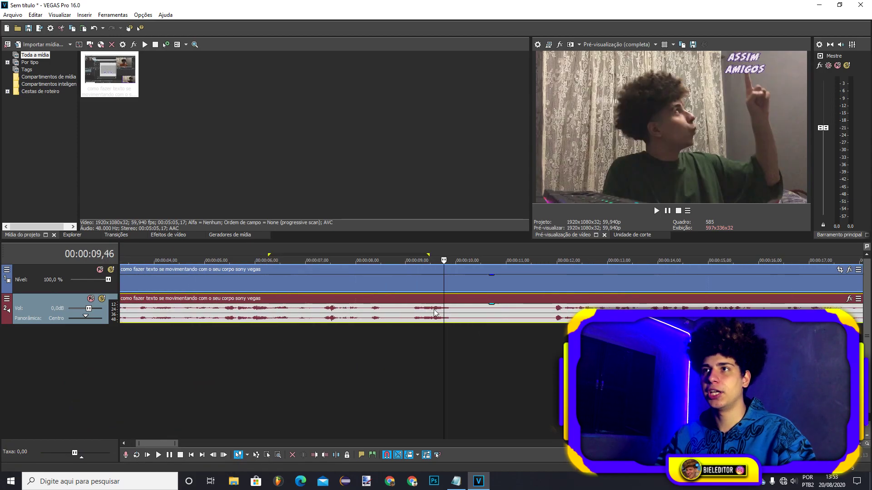
{"action": "left_click", "coordinate": [403, 313]}
{"action": "key", "text": "space"}
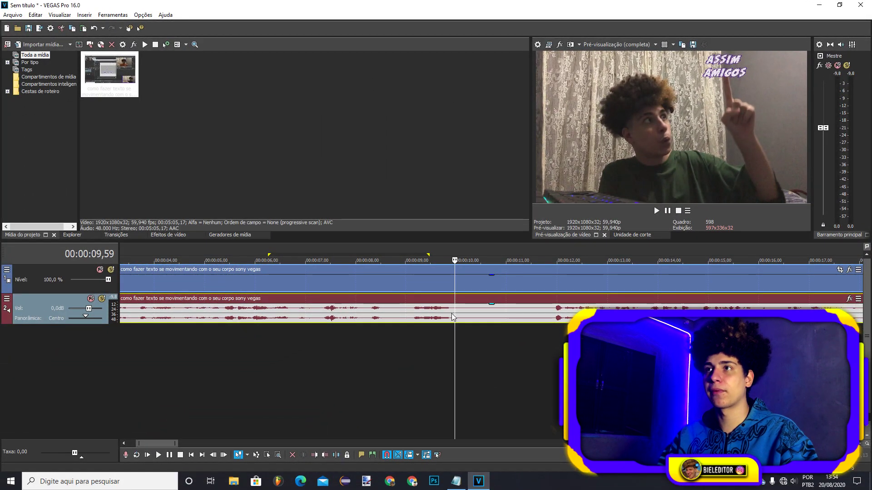
{"action": "left_click", "coordinate": [451, 313]}
{"action": "key", "text": "s"}
{"action": "right_click", "coordinate": [532, 312]}
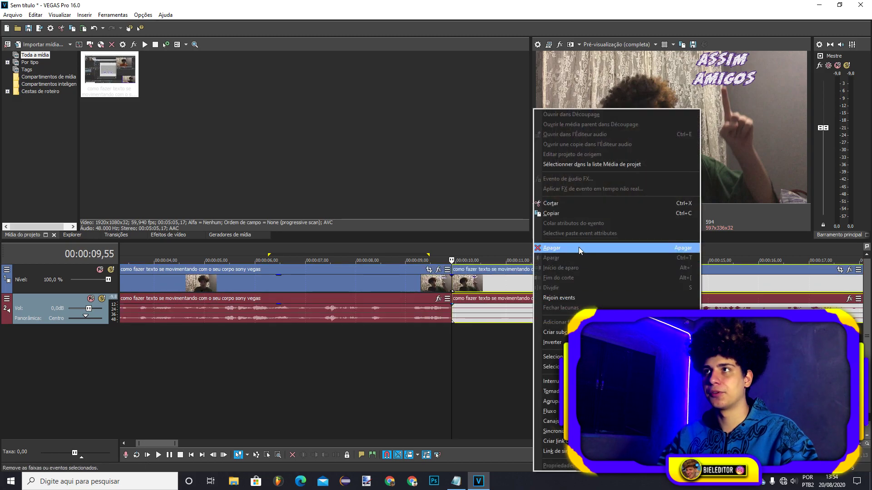
{"action": "left_click", "coordinate": [578, 246]}
{"action": "scroll", "coordinate": [173, 308], "scroll_direction": "down", "scroll_amount": 5}
{"action": "scroll", "coordinate": [402, 360], "scroll_direction": "up", "scroll_amount": 5}
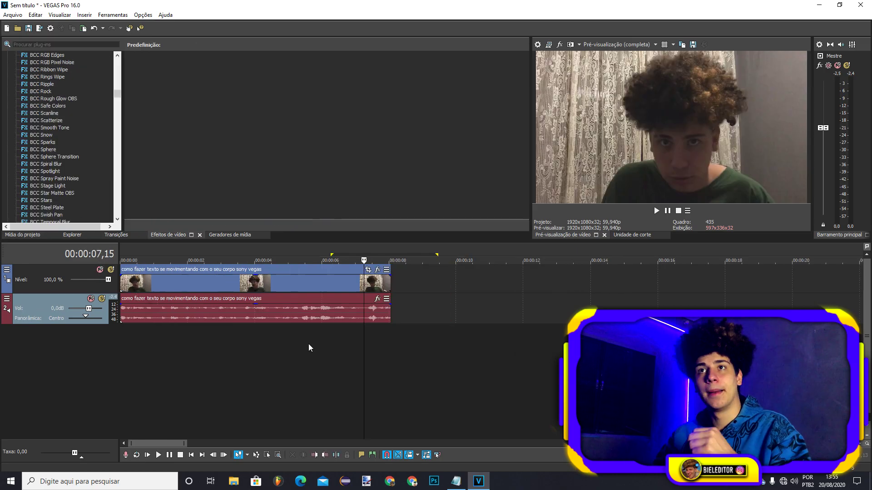
{"action": "key", "text": "Delete"}
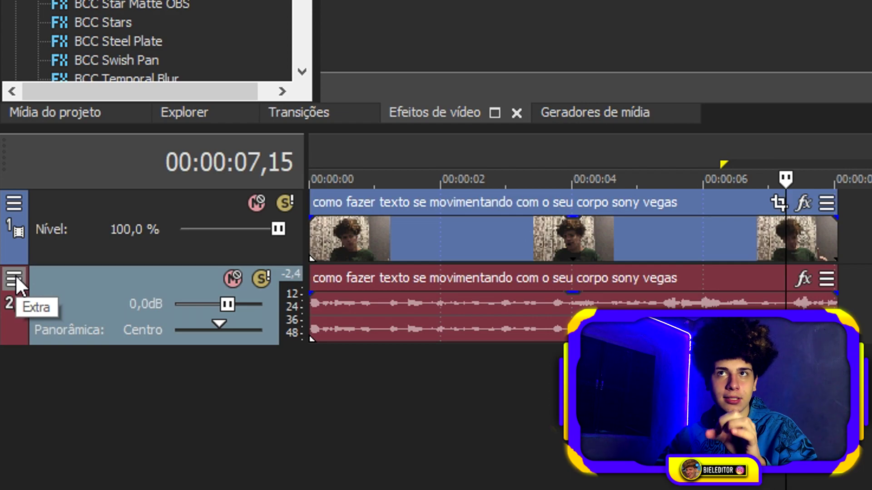
Step: Add two Reverberação effects to the audio effects chain of track 2
{"action": "left_click", "coordinate": [15, 274]}
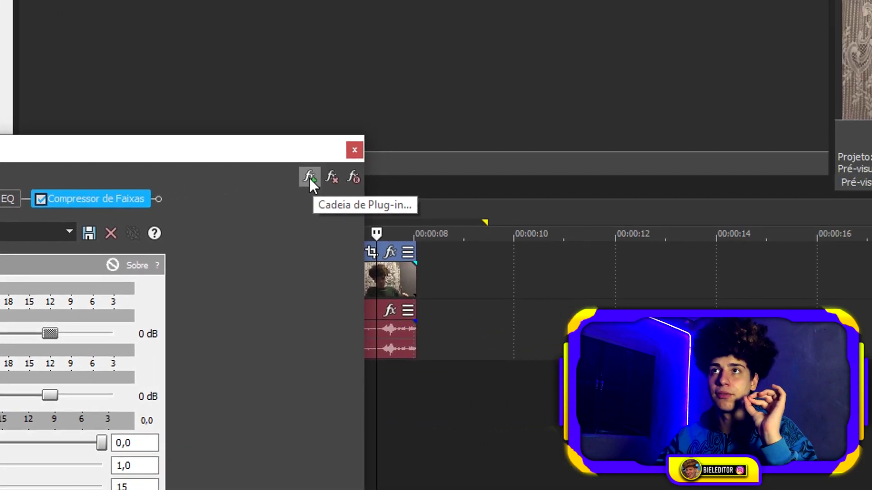
{"action": "left_click", "coordinate": [311, 177]}
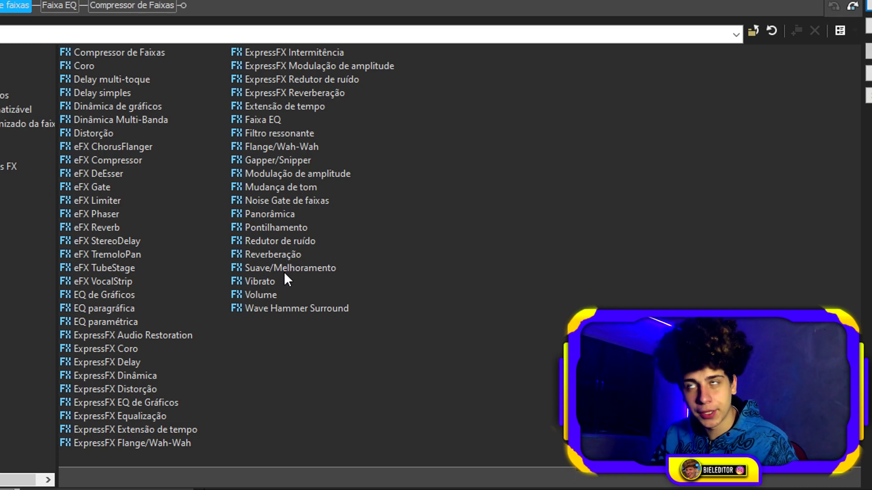
{"action": "double_click", "coordinate": [271, 255]}
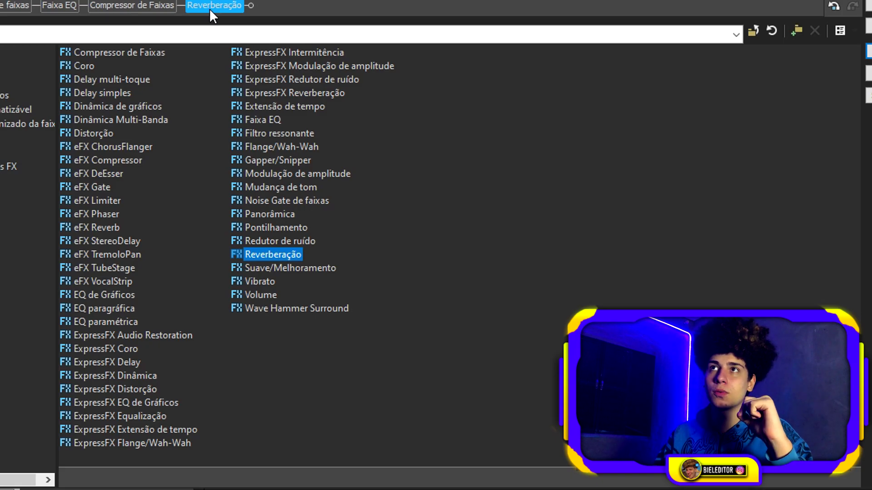
{"action": "double_click", "coordinate": [269, 253]}
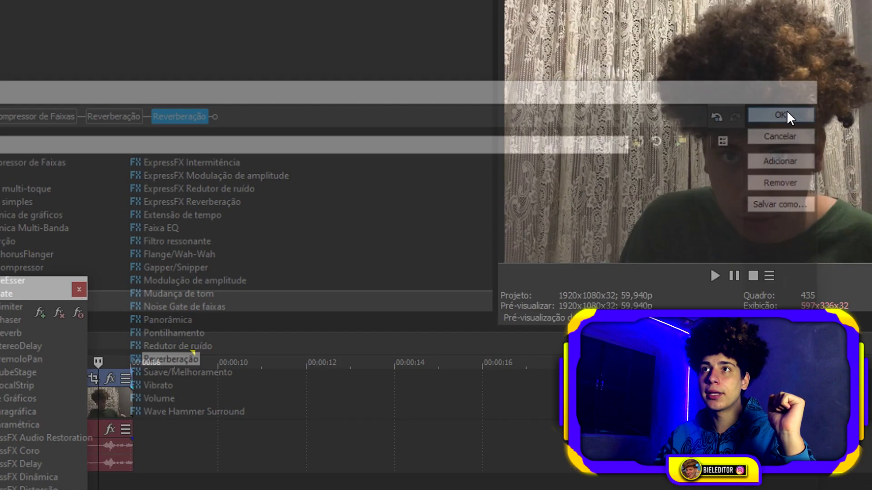
{"action": "left_click", "coordinate": [783, 115]}
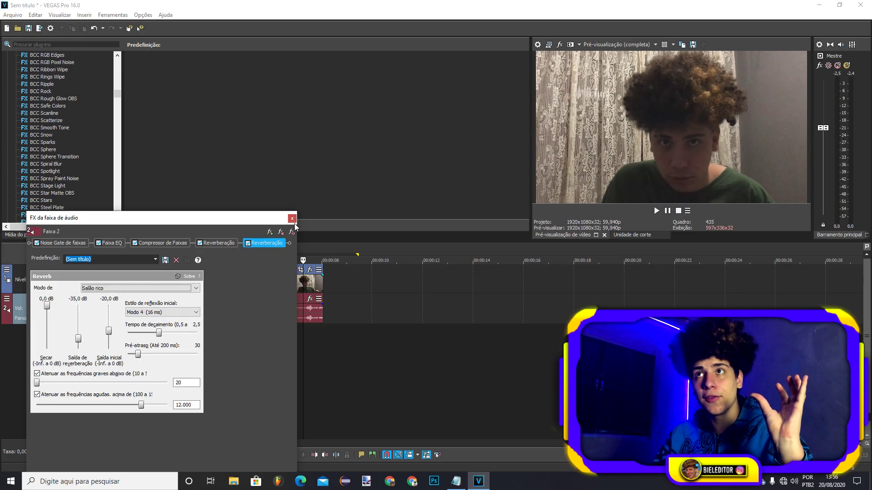
{"action": "left_click", "coordinate": [292, 221]}
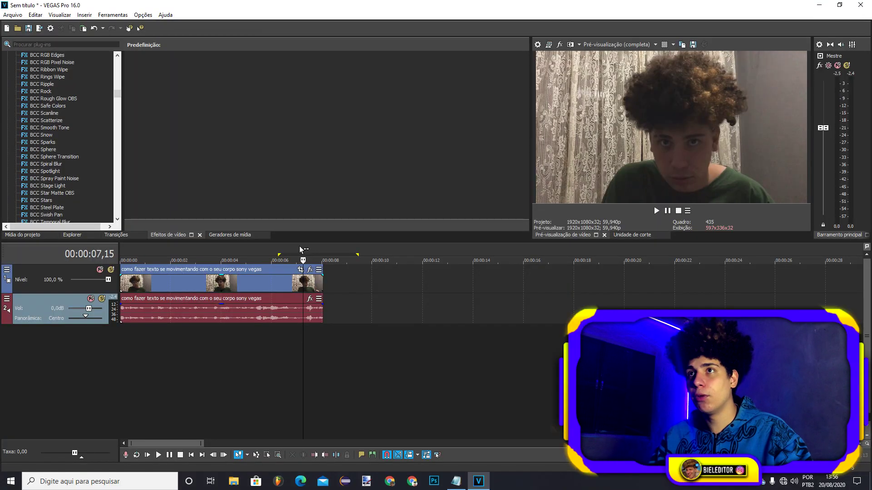
Step: Play the clip from 00:00:07,07 past its end to listen to the reverberation on the audio
{"action": "left_click", "coordinate": [299, 246]}
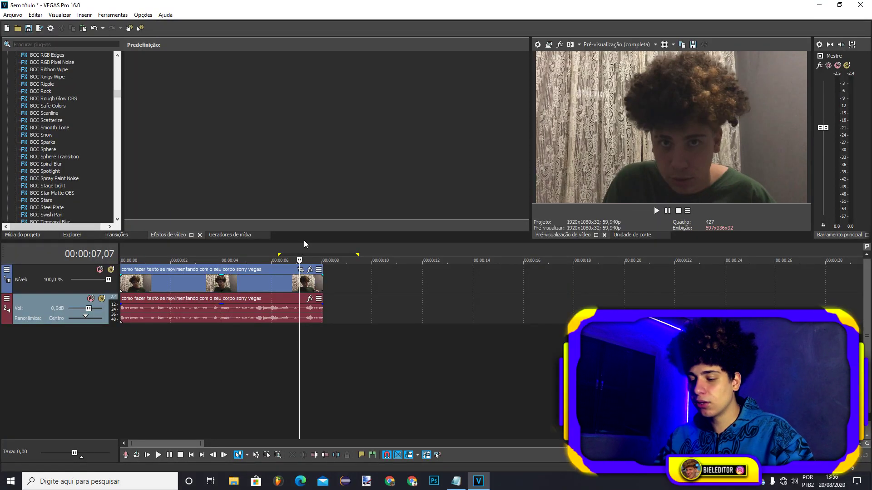
{"action": "key", "text": "space"}
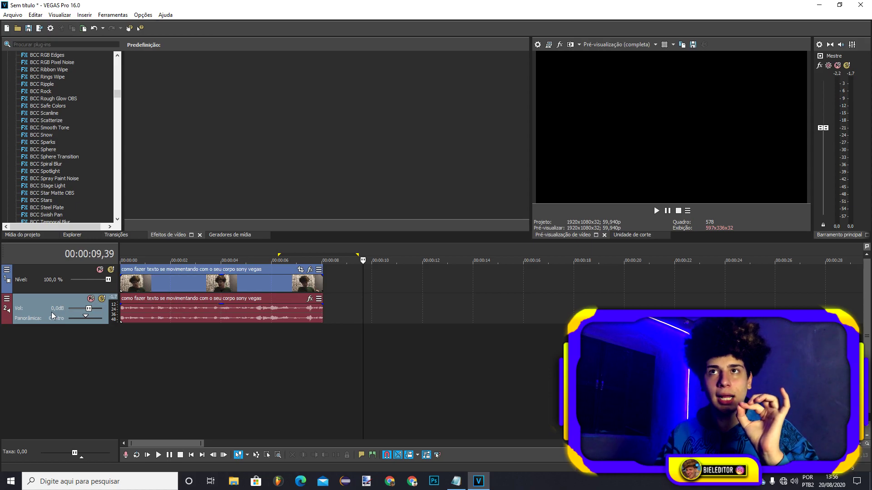
{"action": "left_click_drag", "start_coordinate": [168, 351], "coordinate": [321, 359]}
{"action": "left_click", "coordinate": [209, 360]}
{"action": "left_click_drag", "start_coordinate": [145, 357], "coordinate": [238, 351]}
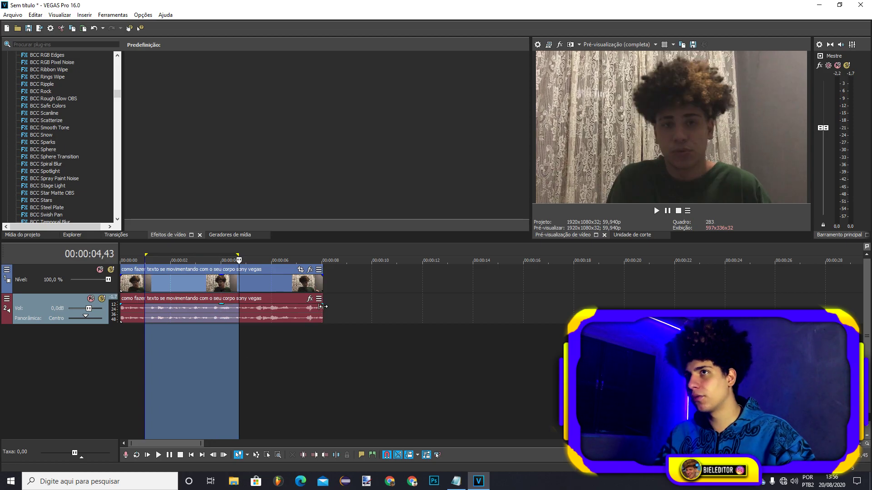
Step: Split the video and audio clip 10 frames before its end
{"action": "left_click", "coordinate": [326, 309]}
{"action": "scroll", "coordinate": [494, 348], "scroll_direction": "up", "scroll_amount": 10}
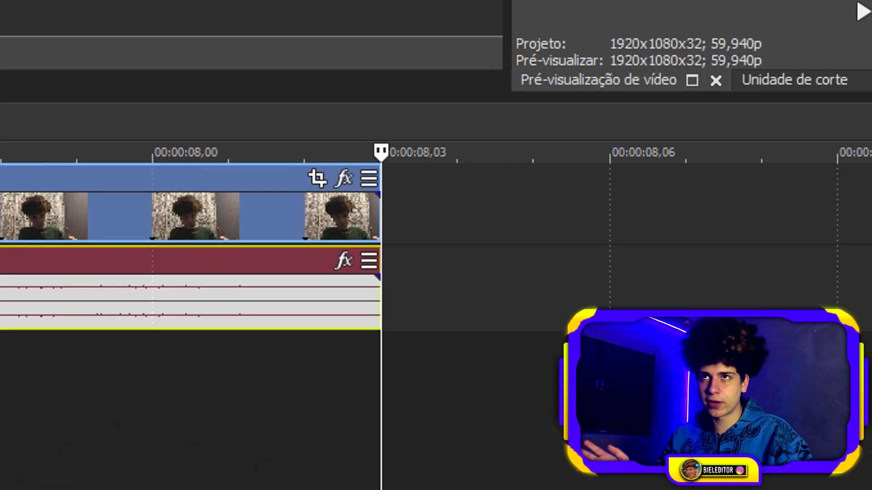
{"action": "key", "text": "Left"}
{"action": "key", "text": "Left"}
{"action": "key", "text": "Left"}
{"action": "key", "text": "Left"}
{"action": "key", "text": "Left"}
{"action": "key", "text": "Left"}
{"action": "key", "text": "Left"}
{"action": "key", "text": "Left"}
{"action": "key", "text": "Left"}
{"action": "key", "text": "Left"}
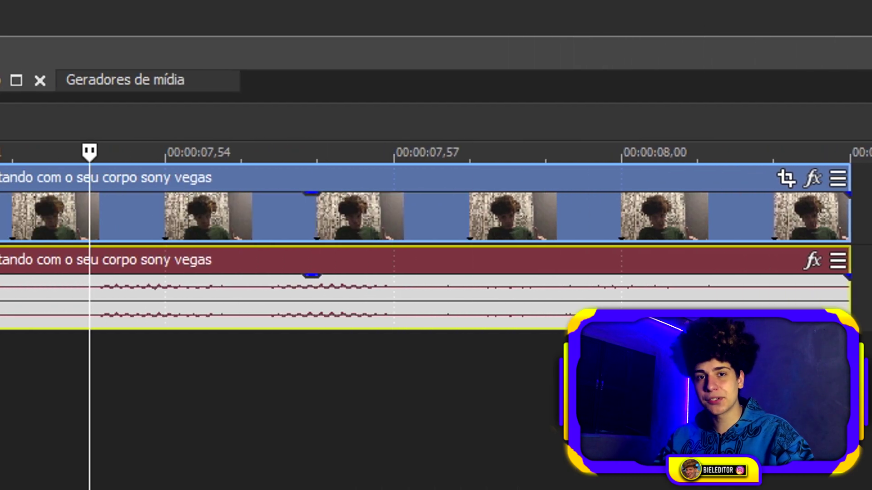
{"action": "key", "text": "s"}
Step: Move the short split-off audio piece onto a new audio track directly below, keeping its time position
{"action": "scroll", "coordinate": [507, 270], "scroll_direction": "down", "scroll_amount": 5}
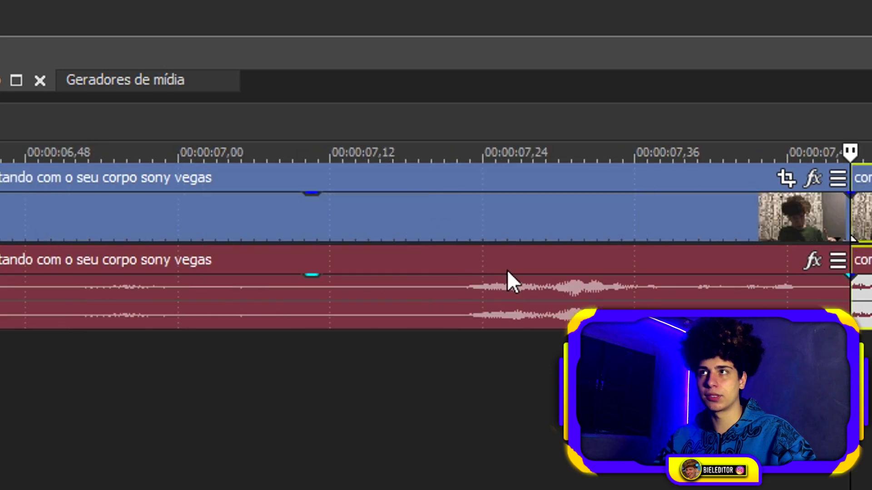
{"action": "key", "text": "Right"}
{"action": "key", "text": "Right"}
{"action": "key", "text": "Right"}
{"action": "key", "text": "Right"}
{"action": "key", "text": "Right"}
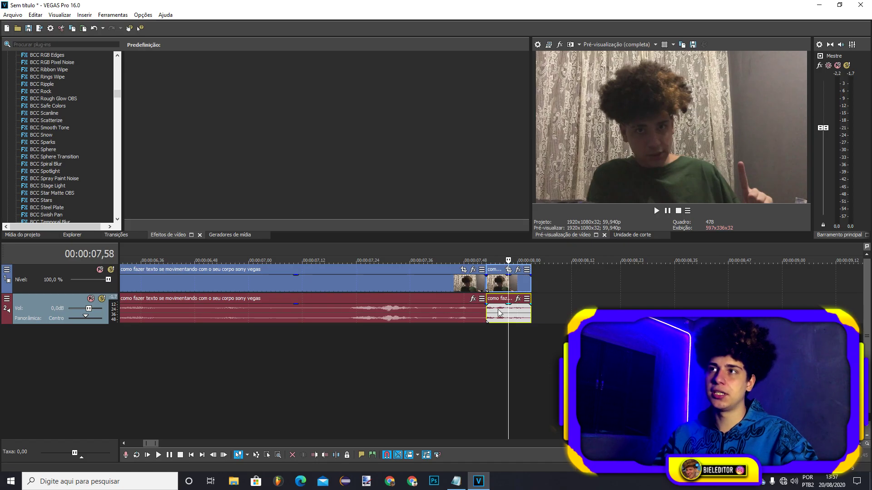
{"action": "left_click_drag", "start_coordinate": [501, 323], "coordinate": [503, 336]}
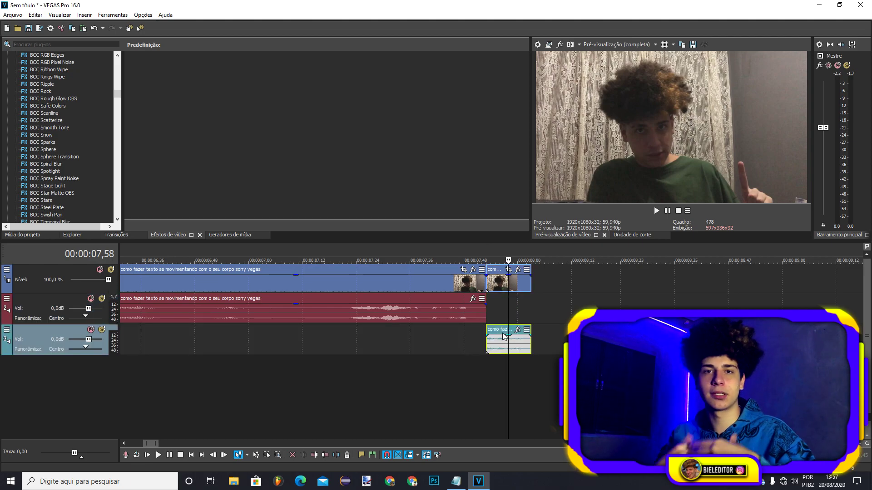
Step: Remove both Reverberação effects from the audio effects chain of track 2
{"action": "left_click", "coordinate": [7, 299]}
{"action": "left_click", "coordinate": [47, 350]}
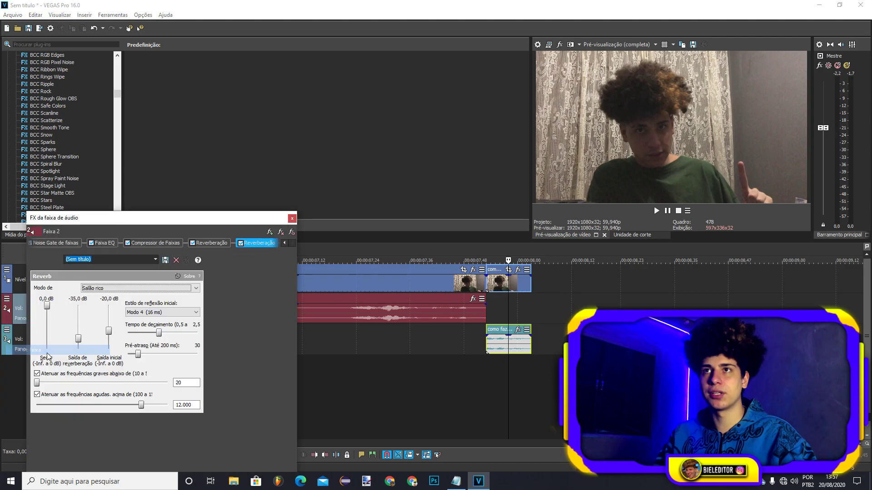
{"action": "left_click", "coordinate": [281, 231]}
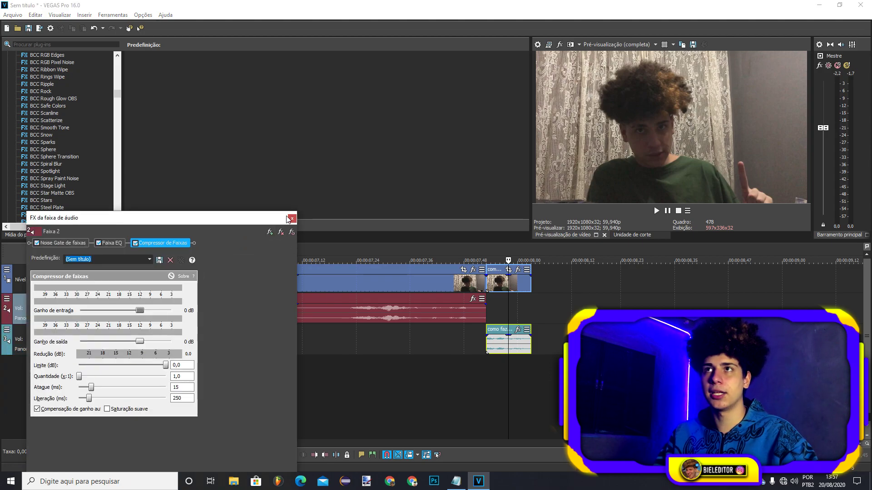
{"action": "left_click", "coordinate": [292, 218]}
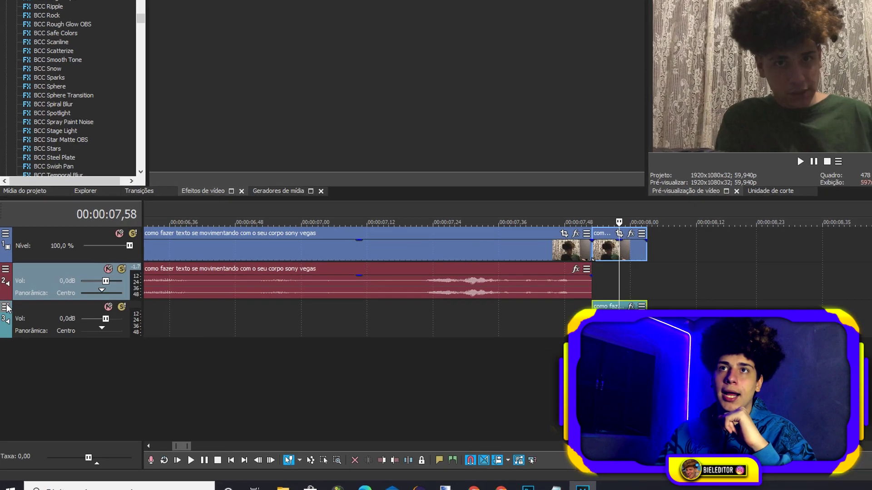
Step: Add two Reverberação effects to the end of the audio effects chain of track 3
{"action": "left_click", "coordinate": [7, 330]}
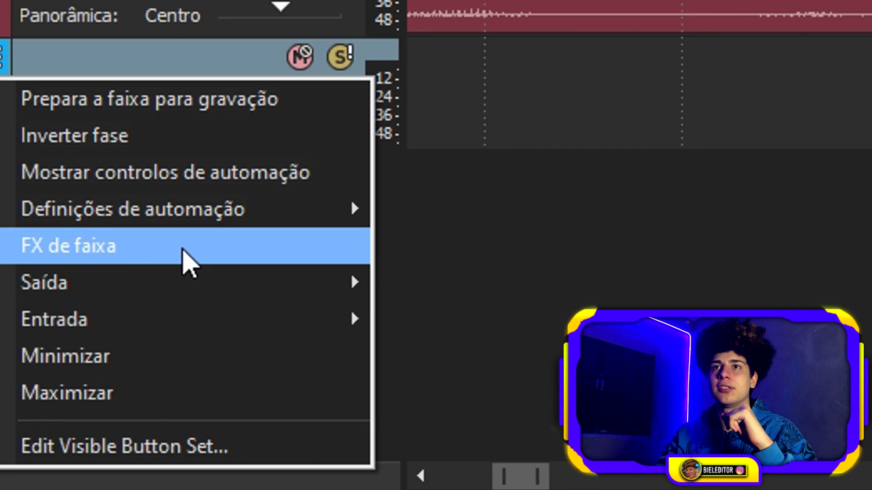
{"action": "left_click", "coordinate": [182, 247]}
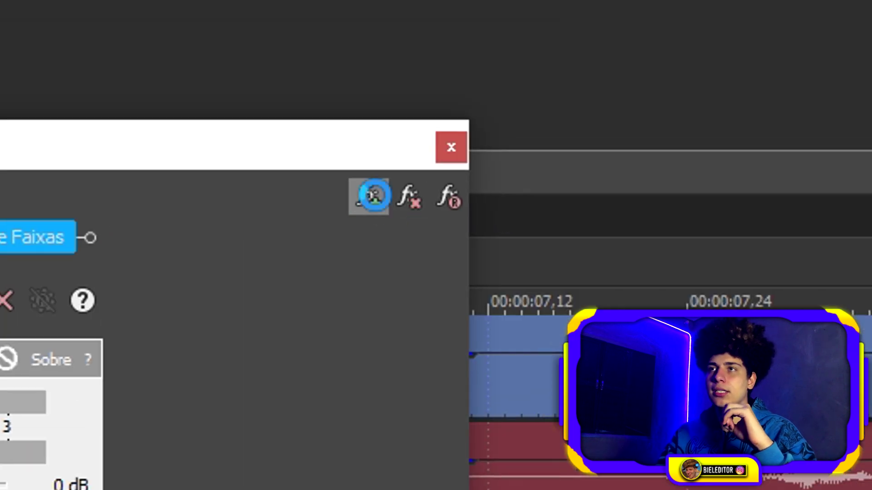
{"action": "left_click", "coordinate": [372, 200]}
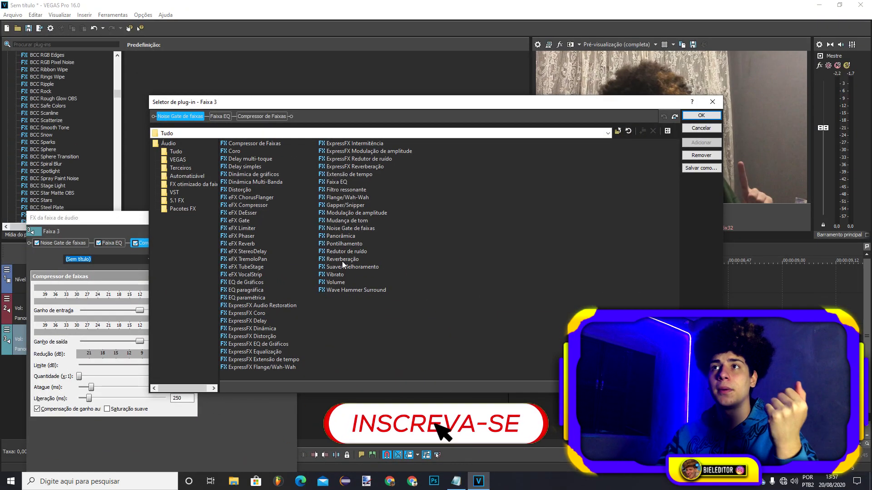
{"action": "double_click", "coordinate": [342, 260]}
{"action": "left_click", "coordinate": [341, 260]}
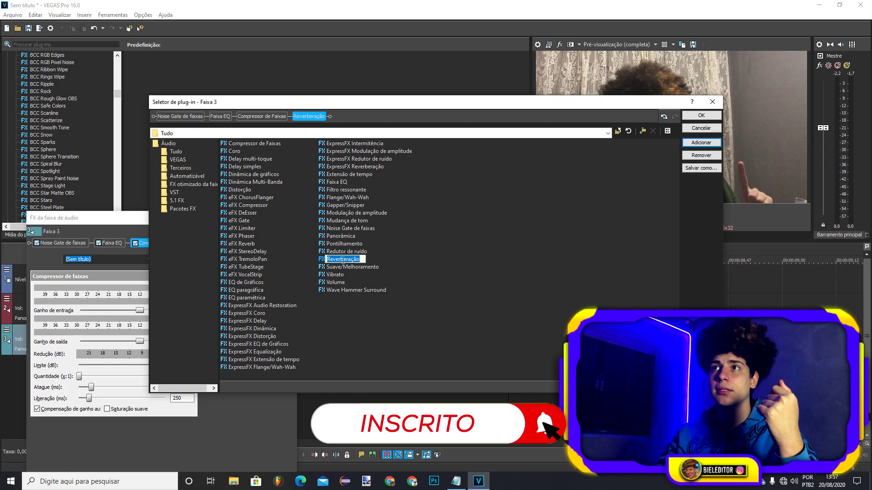
{"action": "double_click", "coordinate": [348, 260]}
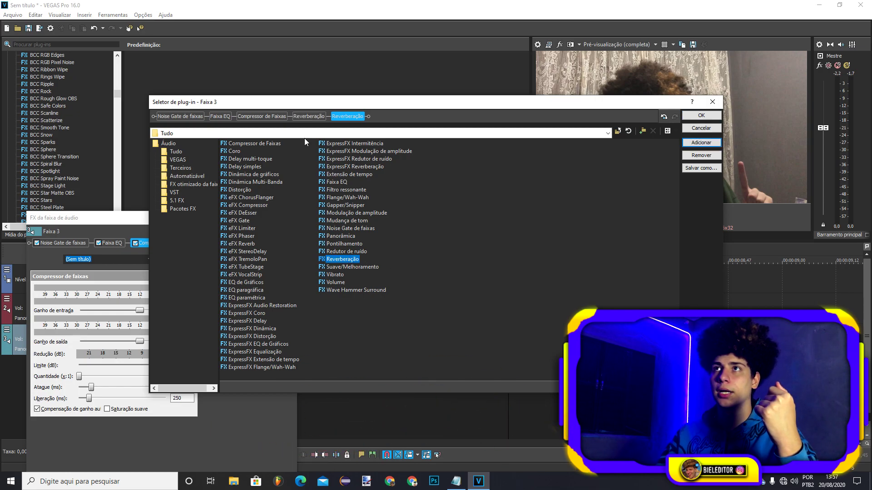
{"action": "left_click", "coordinate": [702, 117]}
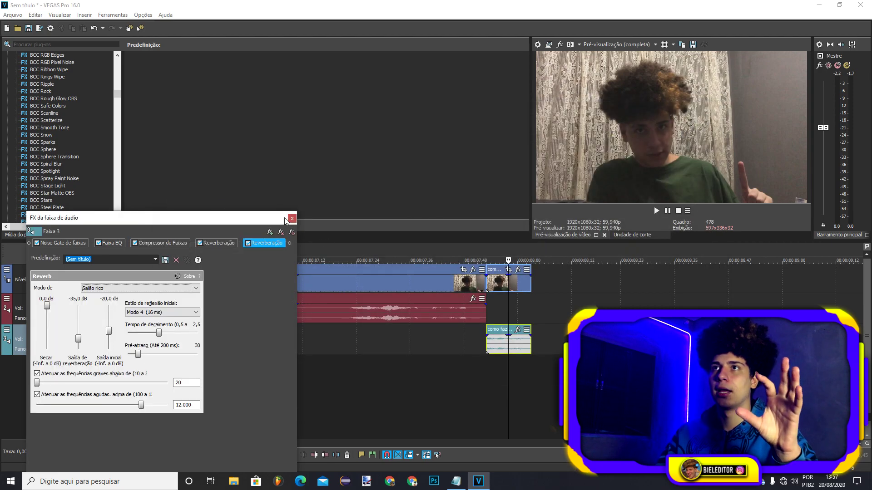
{"action": "left_click", "coordinate": [291, 219]}
Step: Play the timeline from 00:00:07,25 past the clip's end to listen to the echo on the split-off audio piece
{"action": "left_click", "coordinate": [361, 253]}
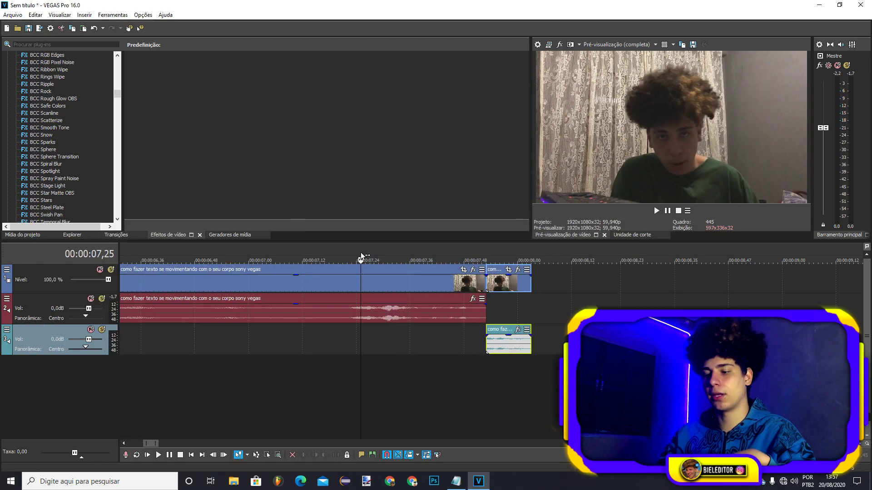
{"action": "key", "text": "space"}
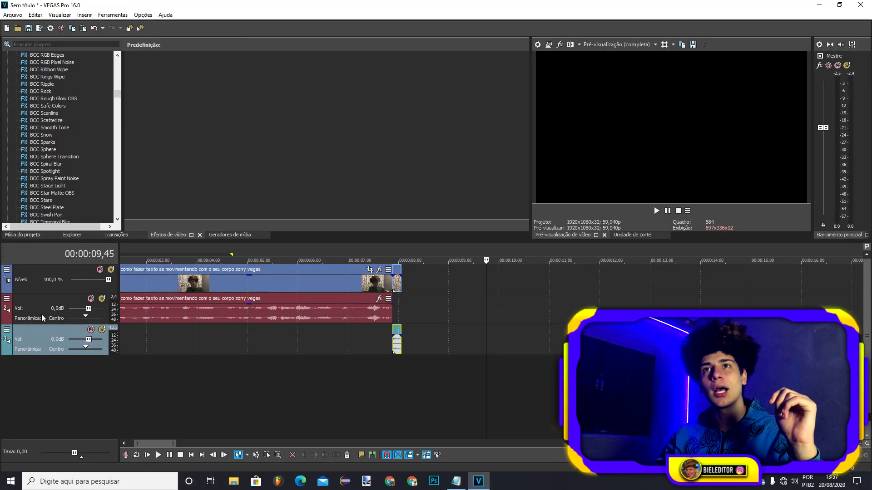
Step: Add a single Reverberação effect to the audio effects chain of track 2
{"action": "left_click", "coordinate": [35, 311]}
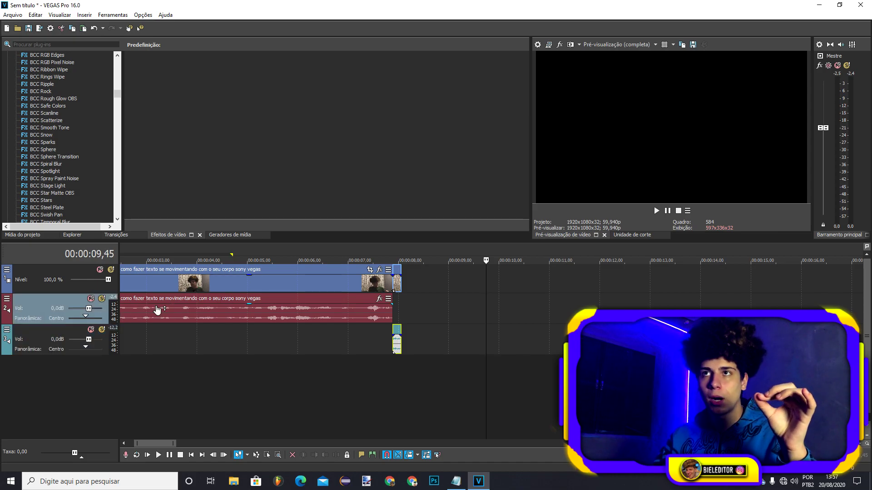
{"action": "left_click", "coordinate": [7, 299]}
{"action": "left_click", "coordinate": [37, 352]}
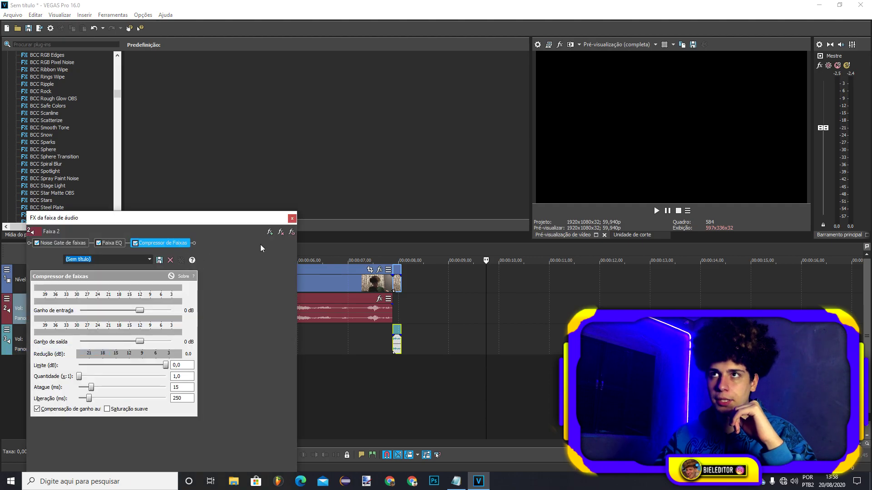
{"action": "left_click", "coordinate": [269, 232]}
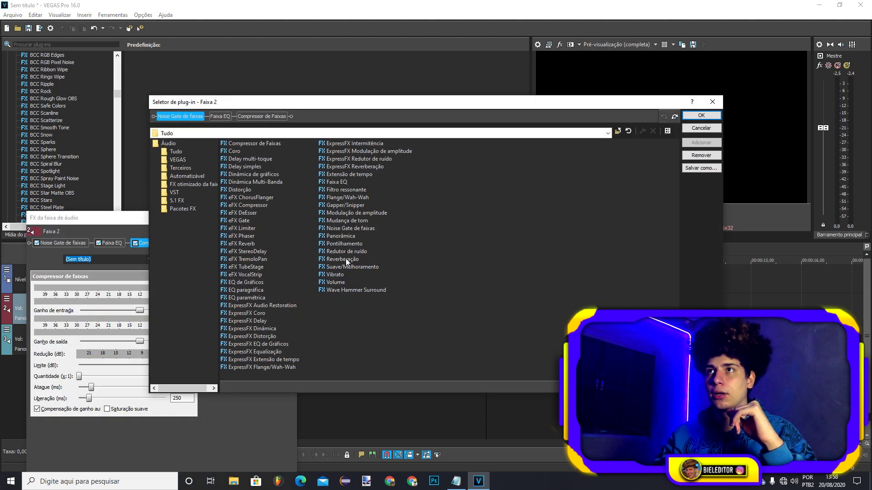
{"action": "double_click", "coordinate": [345, 259]}
{"action": "key", "text": "Return"}
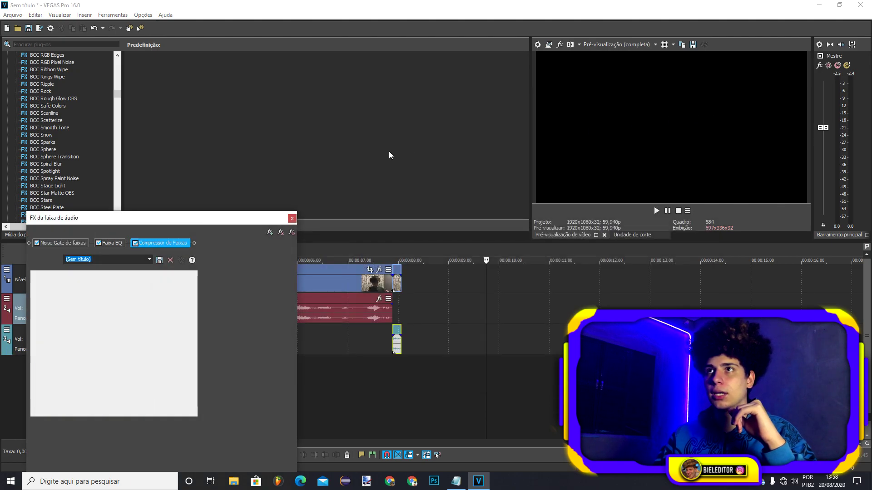
{"action": "left_click", "coordinate": [292, 218]}
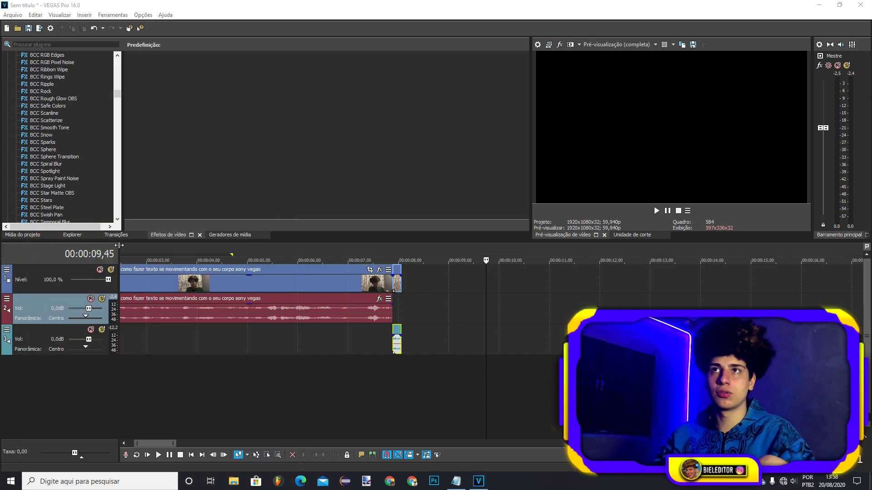
Step: Play the clip from just before 00:00:03,00 to listen to the reverberation on the main audio track
{"action": "left_click", "coordinate": [126, 258]}
{"action": "key", "text": "space"}
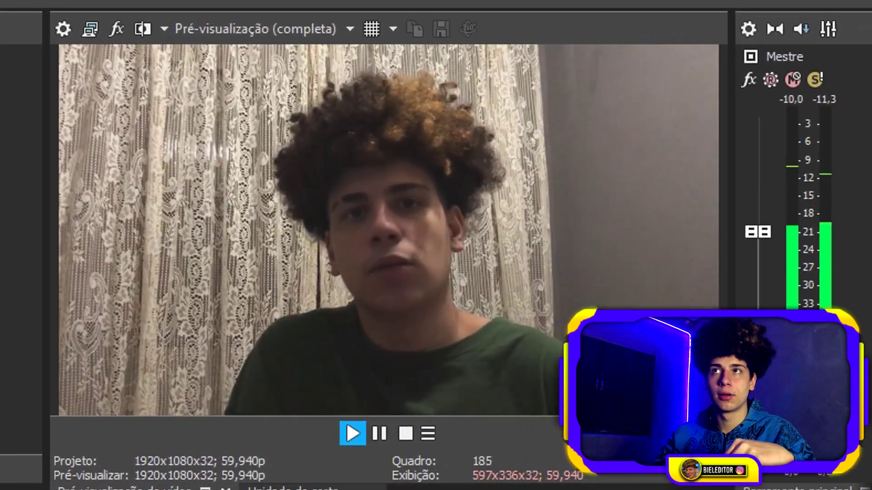